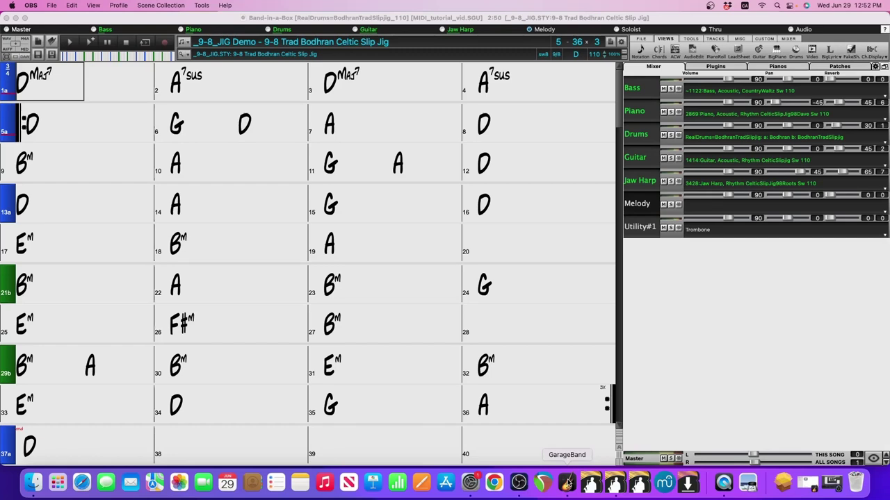
- Quit GarageBand from its Dock icon menu
right_click(569, 482)
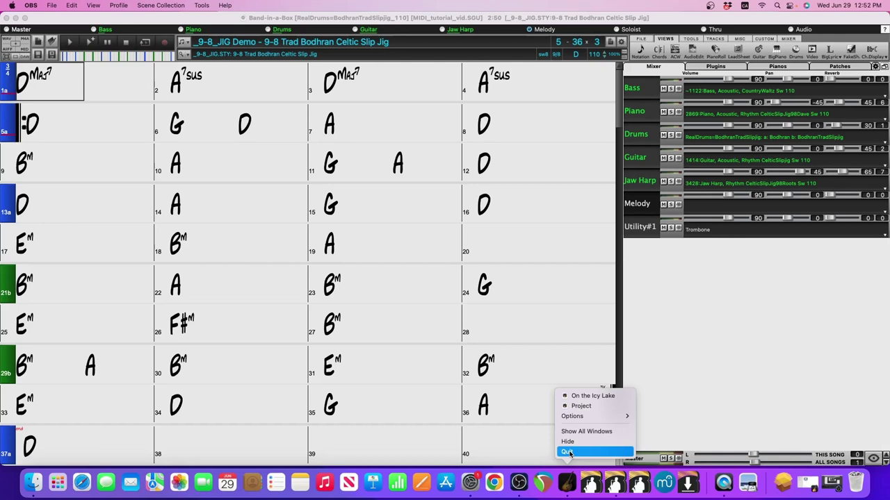
left_click(569, 452)
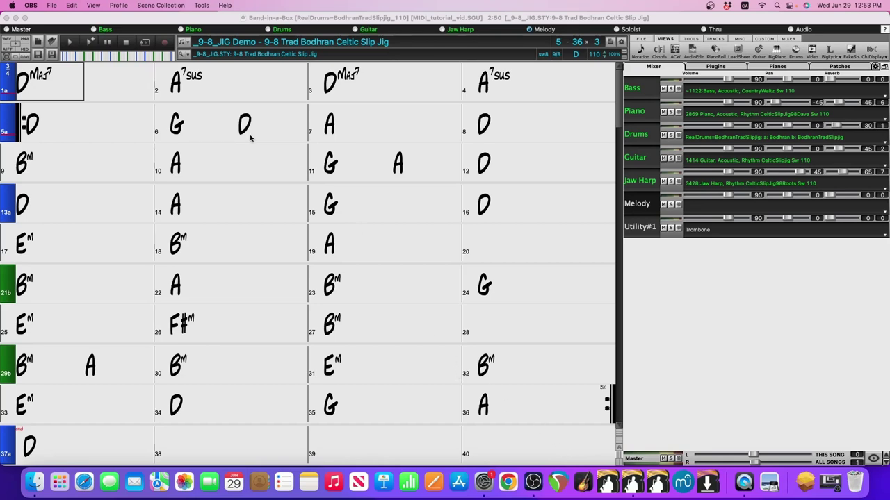
- Confirm Xkey as the MIDI In device in Options > MIDI Input/Output ports
left_click(181, 21)
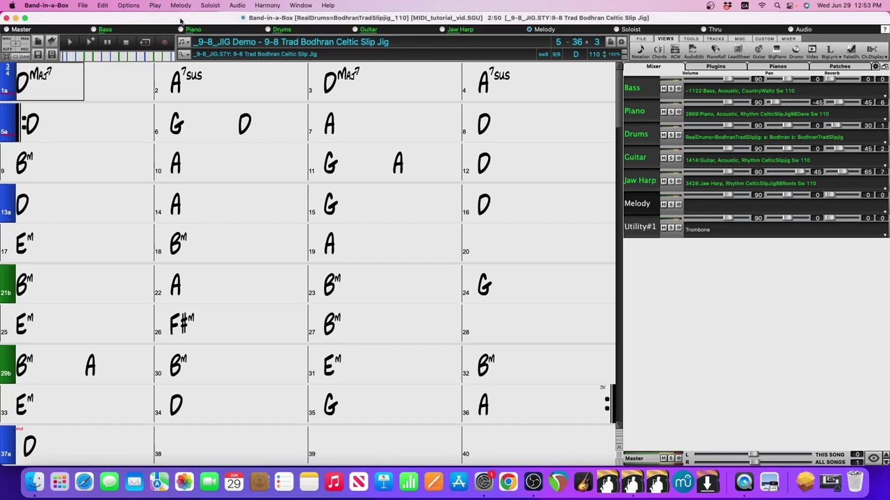
left_click(131, 8)
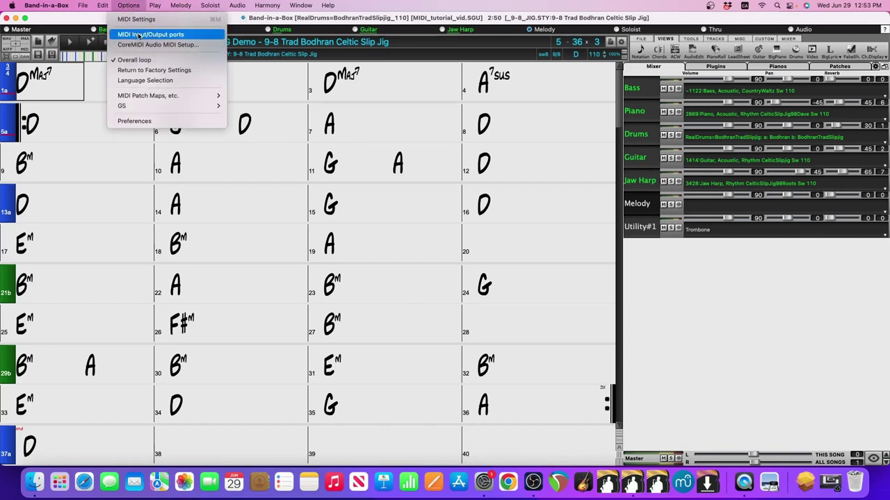
left_click(140, 34)
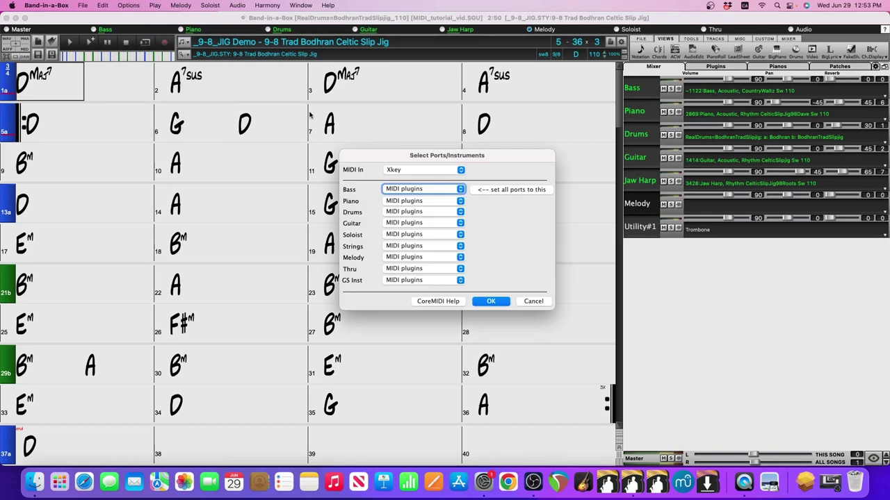
left_click(460, 170)
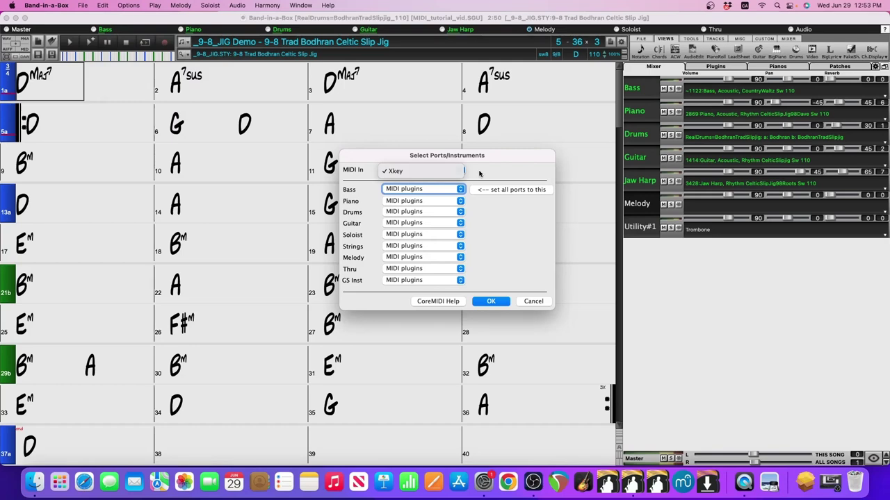
left_click(479, 174)
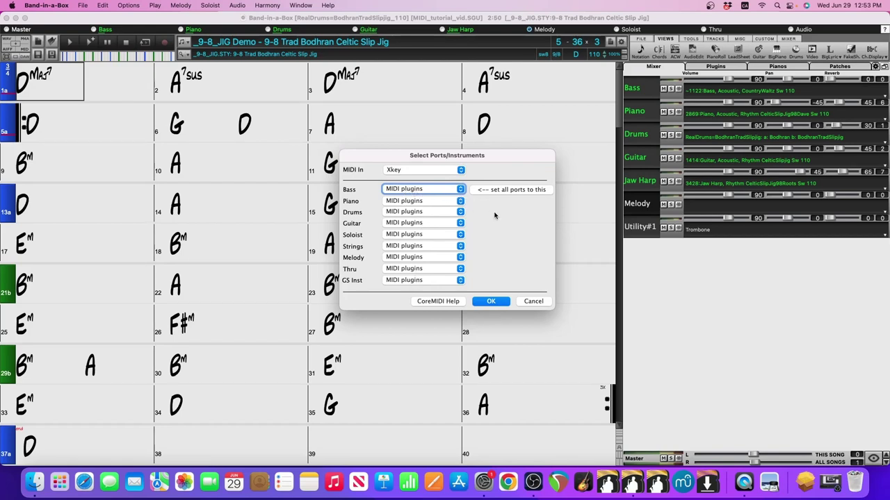
left_click(491, 302)
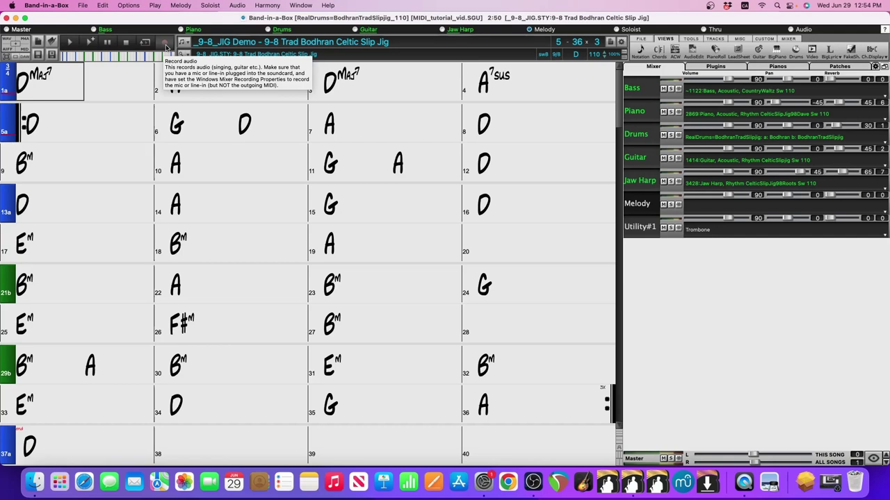
- Set Record Audio to None and Record MIDI to the Utility#1 track
left_click(166, 46)
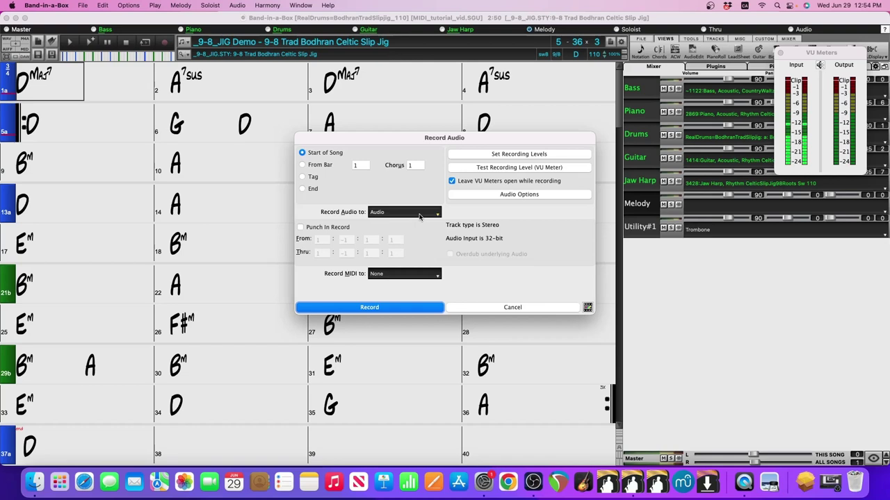
left_click(419, 217)
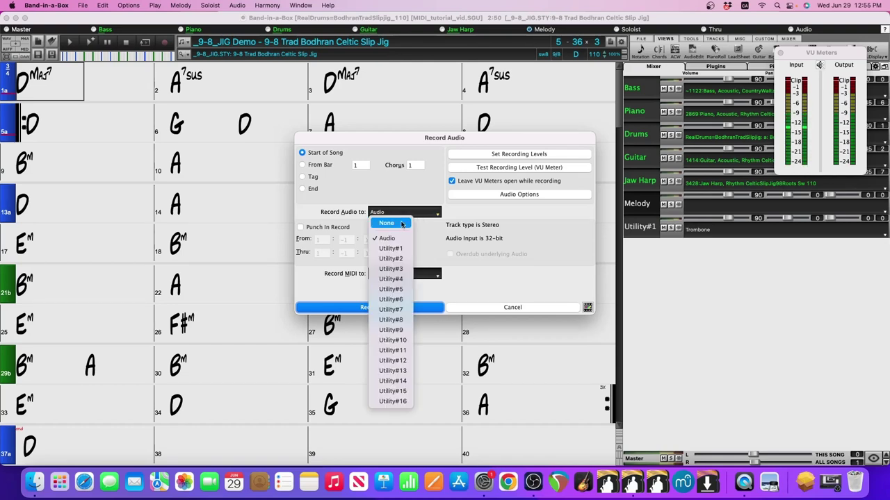
left_click(401, 223)
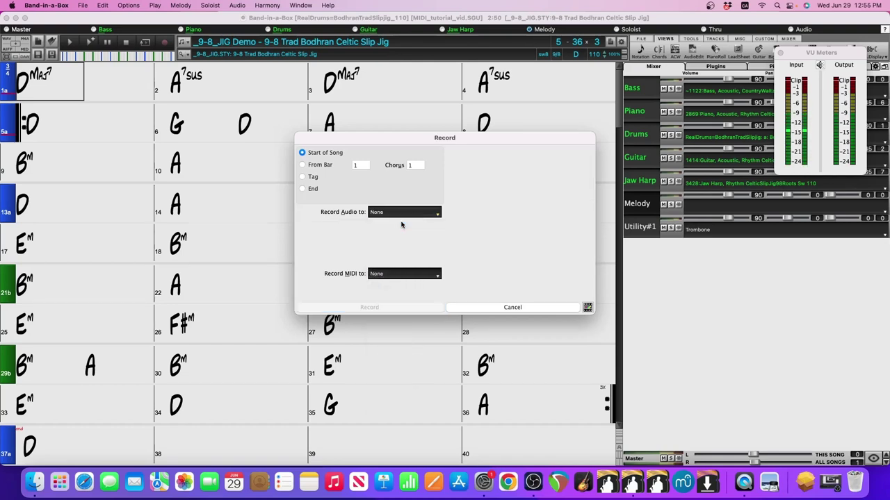
left_click(402, 276)
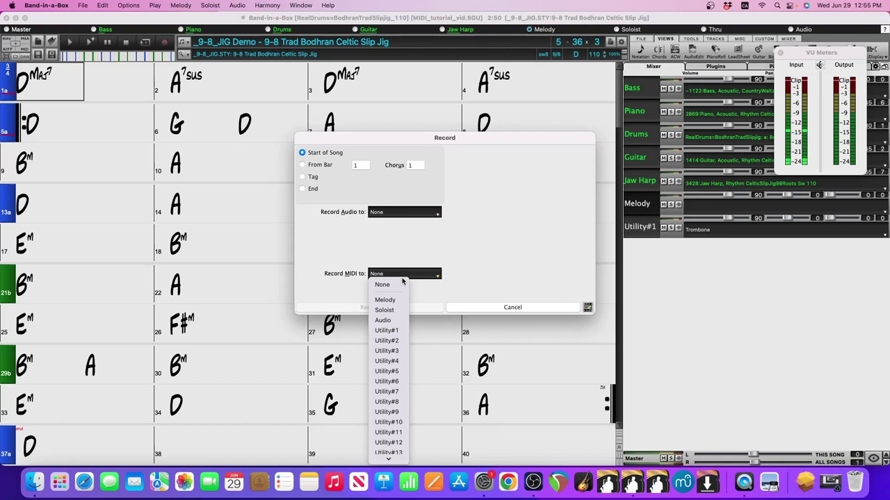
left_click(396, 336)
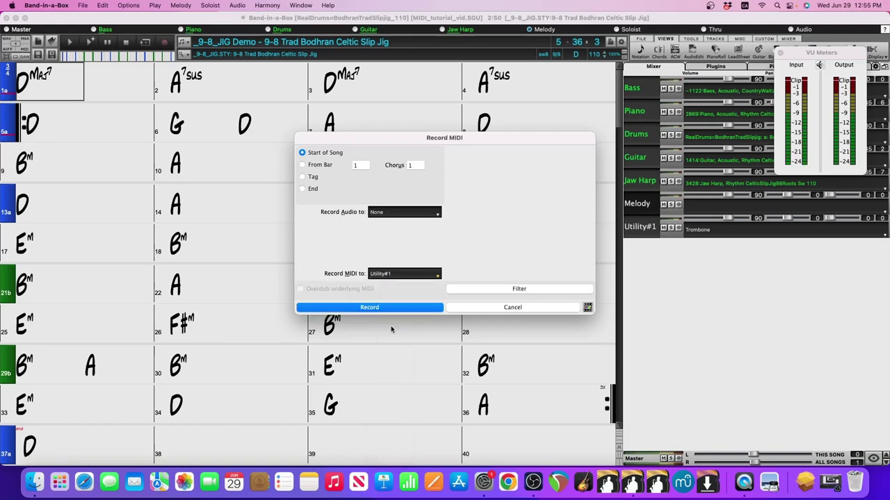
- Make the recording begin at the Start of Song
left_click(303, 164)
left_click(356, 167)
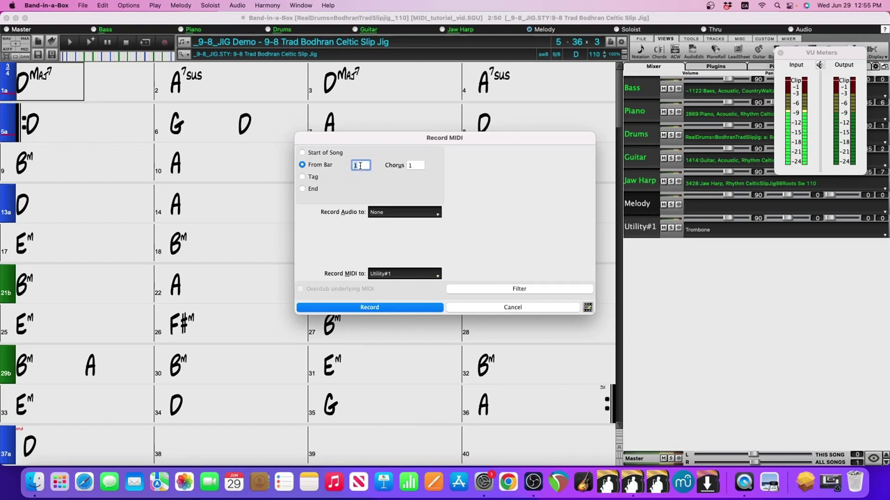
double_click(417, 165)
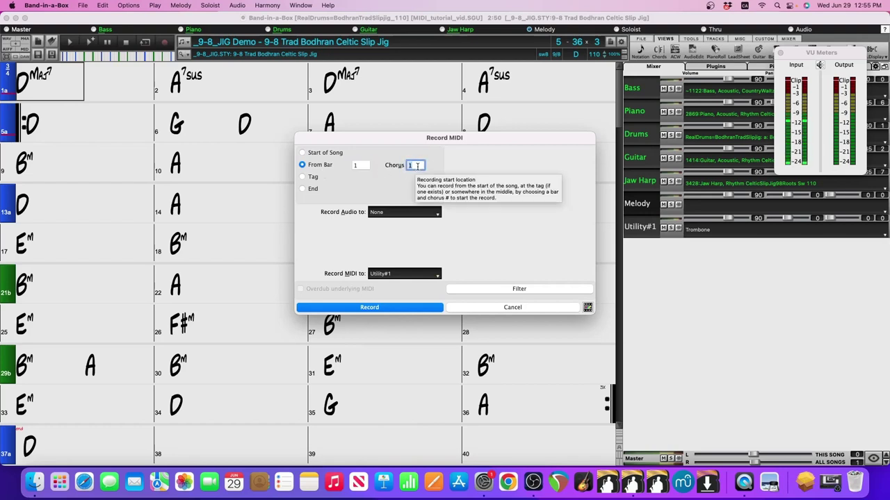
left_click(303, 154)
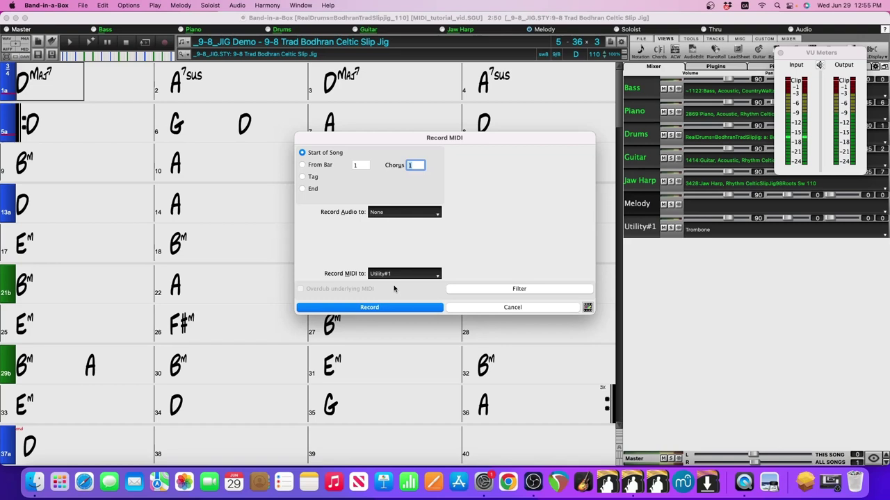
- Start recording the MIDI take onto Utility#1 while playing the keyboard
left_click(423, 308)
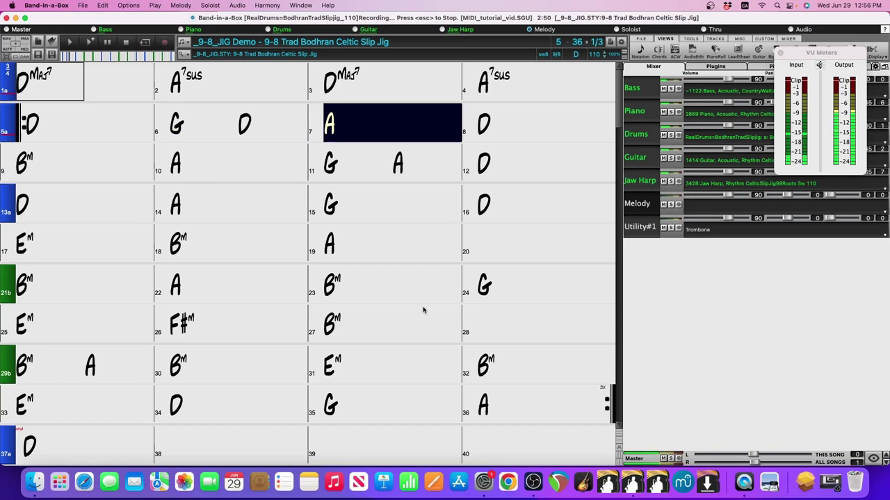
- Stop the 14-note take and leave Copy 1st Chorus to Whole Song turned off
left_click(129, 44)
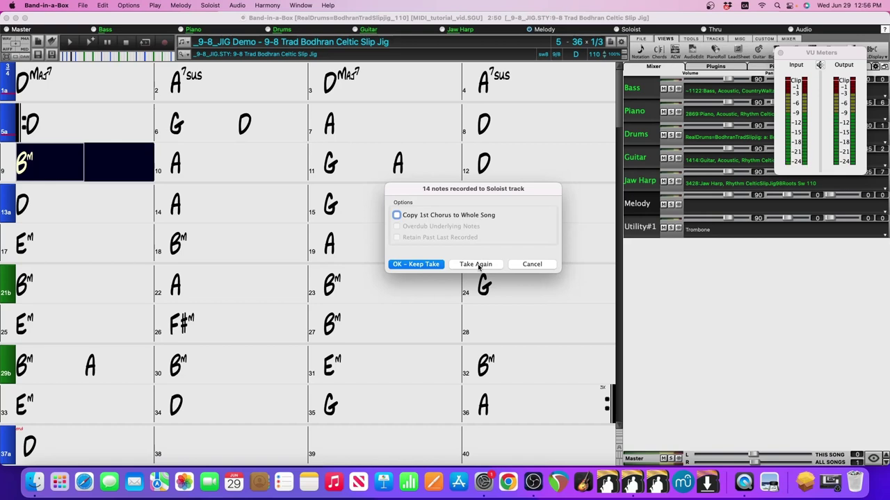
left_click(397, 216)
left_click(397, 215)
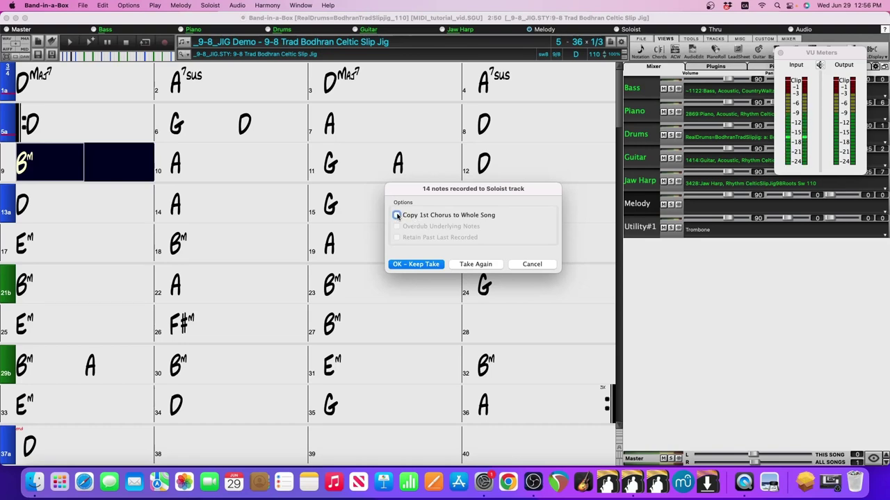
- Keep the take and close the VU Meters window
left_click(426, 264)
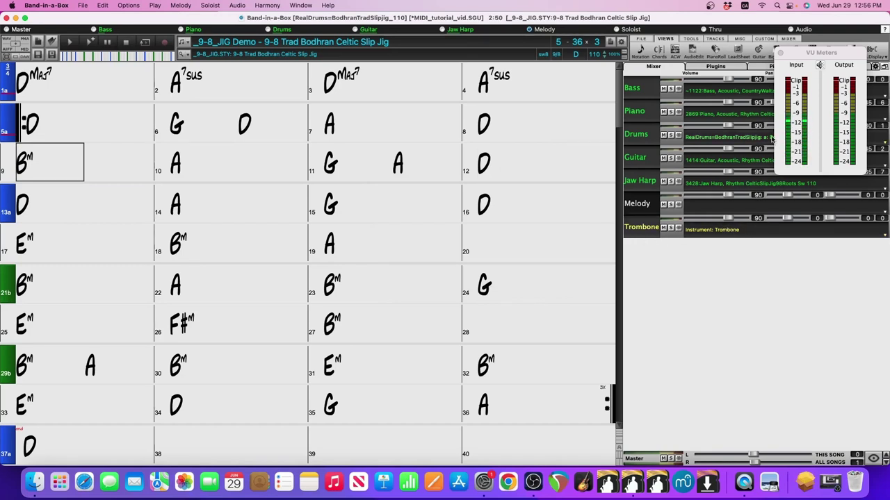
left_click(780, 53)
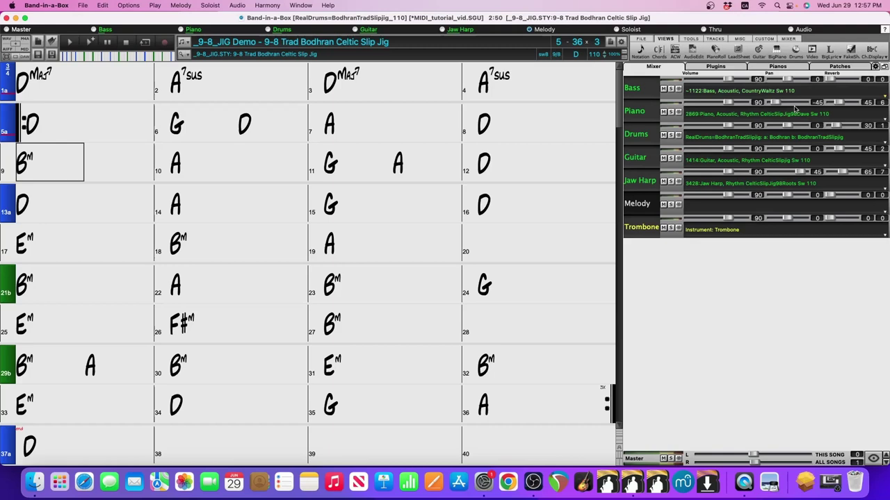
- Change the Trombone track's patch to General MIDI 2: Bright Piano
right_click(716, 234)
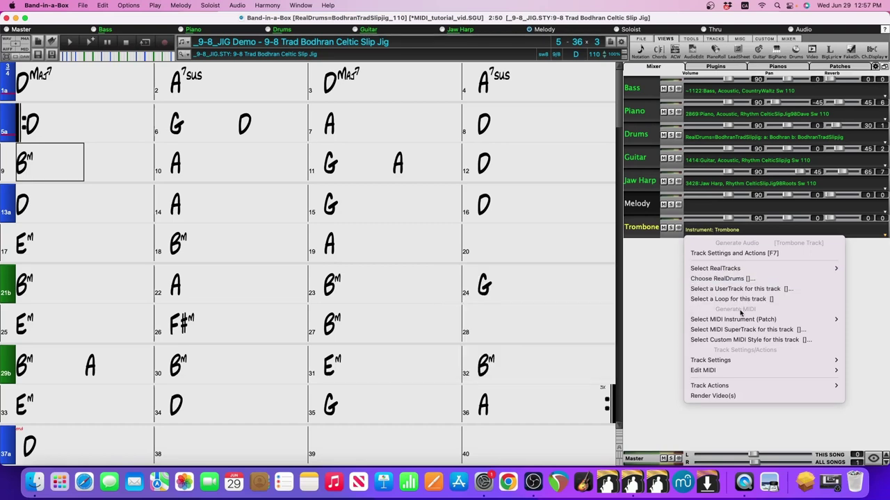
mouse_move(746, 322)
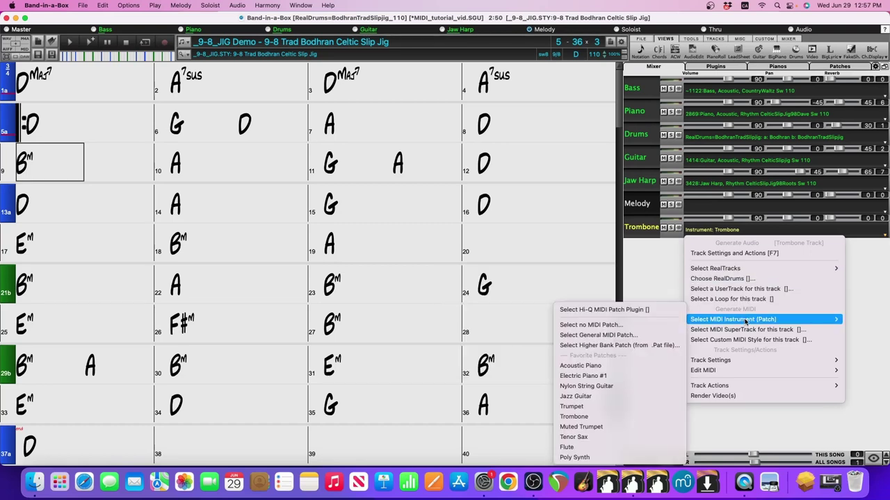
left_click(600, 336)
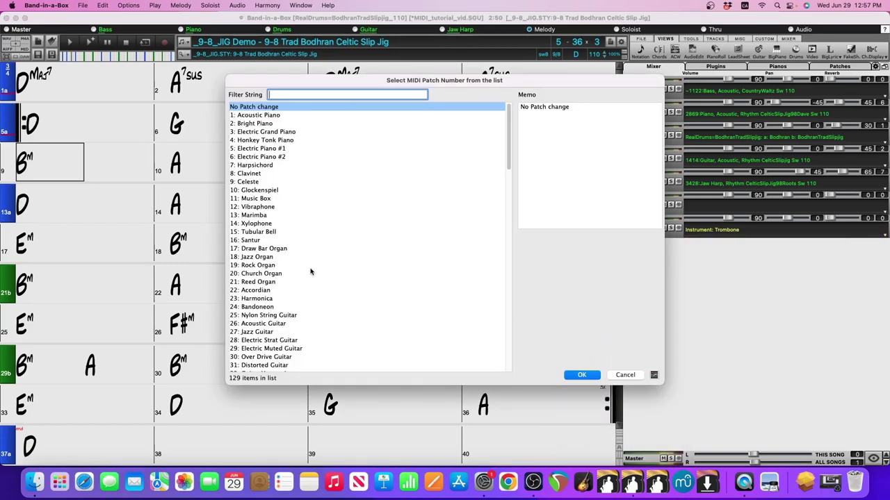
left_click_drag(413, 81, 321, 95)
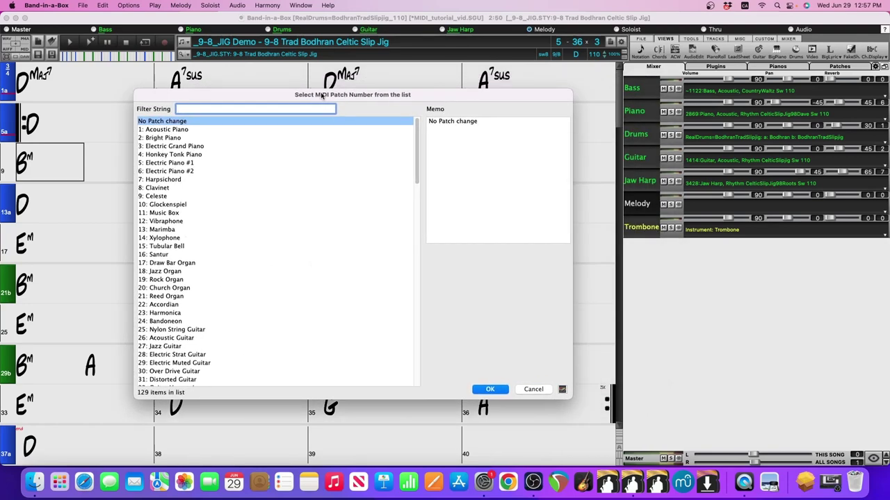
left_click(164, 140)
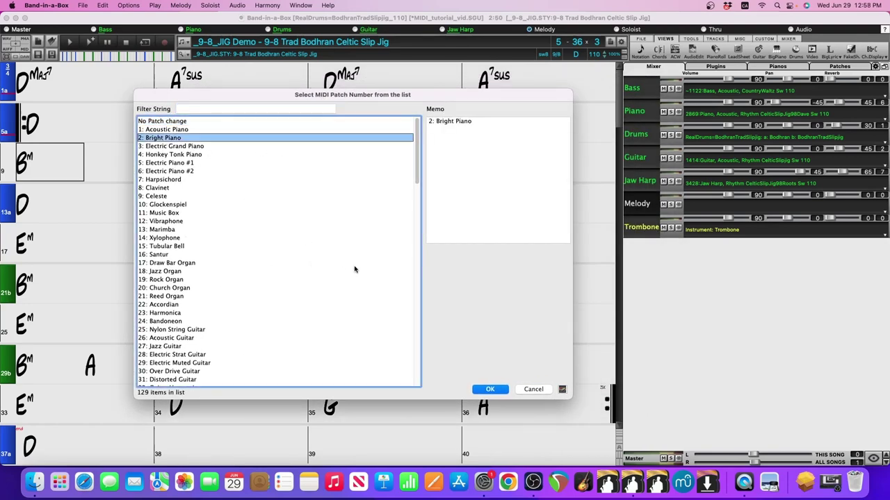
left_click(490, 390)
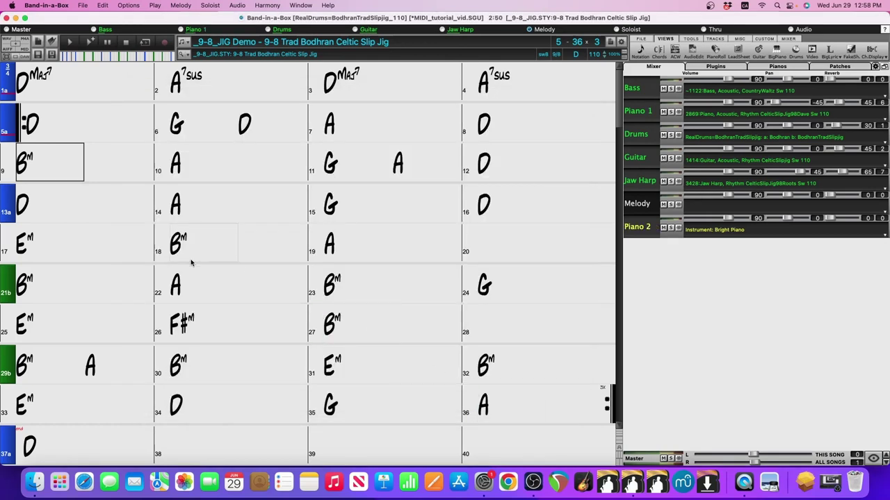
left_click(50, 86)
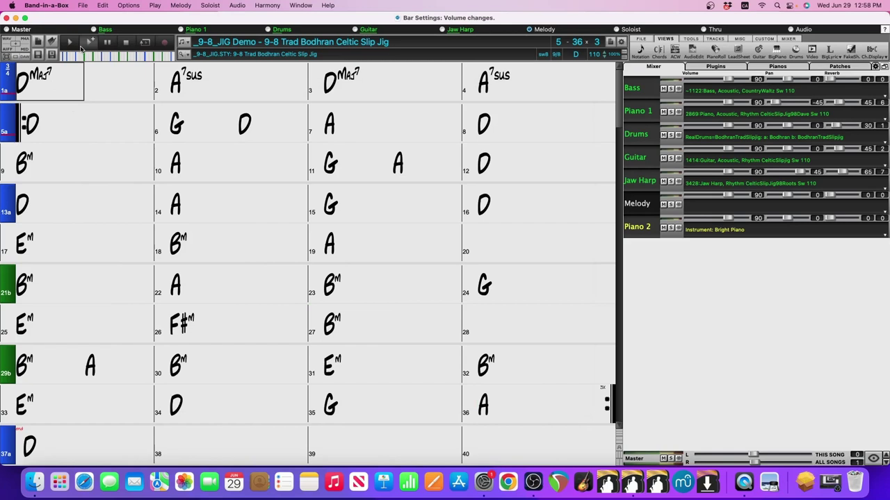
left_click(69, 42)
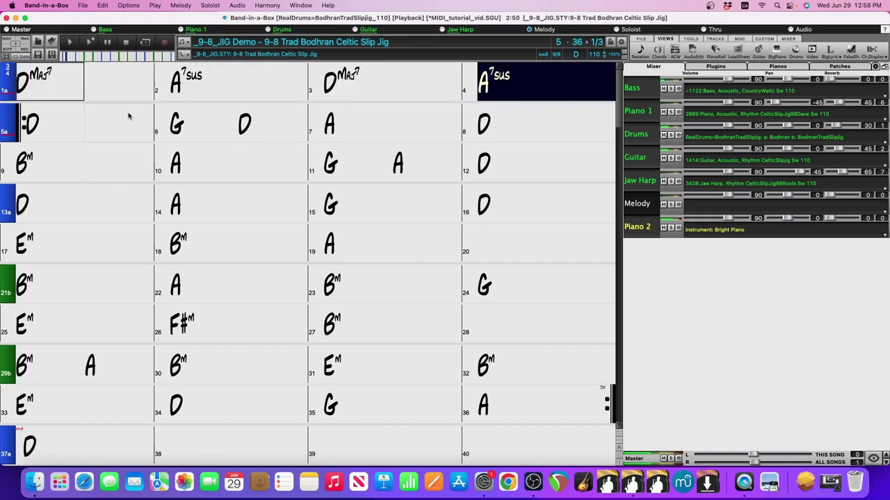
left_click(128, 44)
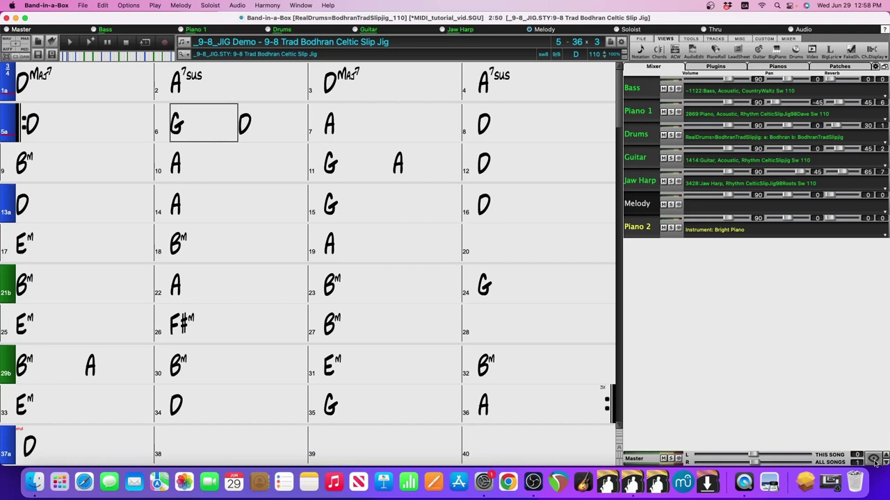
- Tick Thru in the mixer's track visibility menu to show the Thru track
left_click(874, 463)
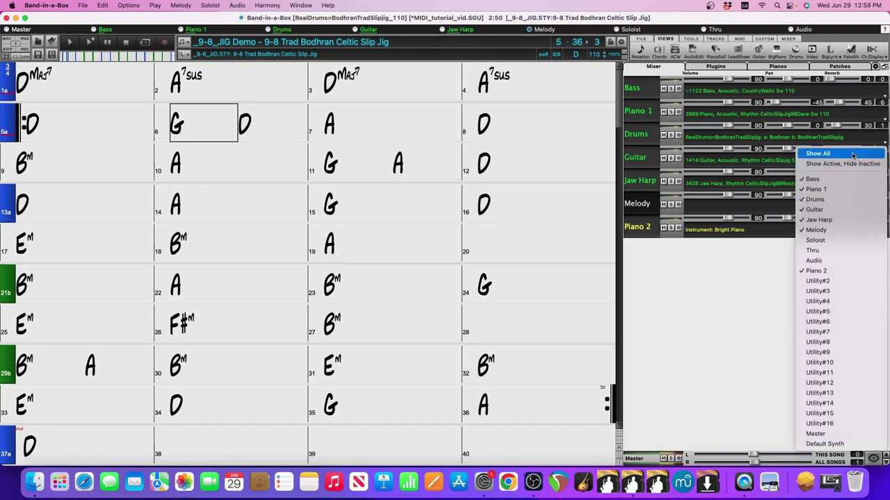
left_click(847, 251)
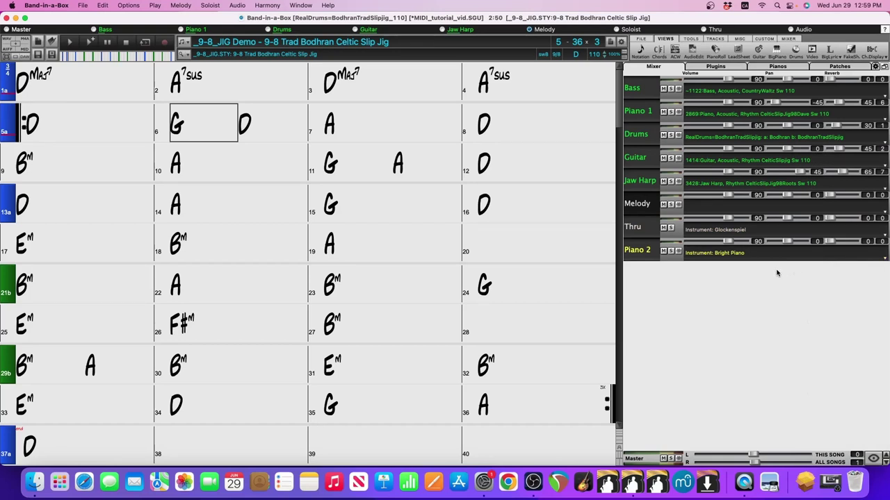
- Pick General MIDI patch 2: Bright Piano for the Thru track
right_click(712, 231)
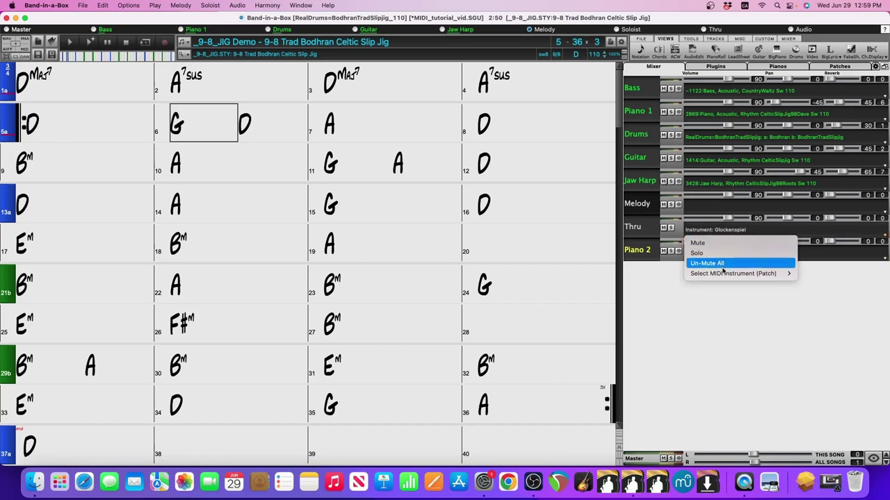
mouse_move(725, 275)
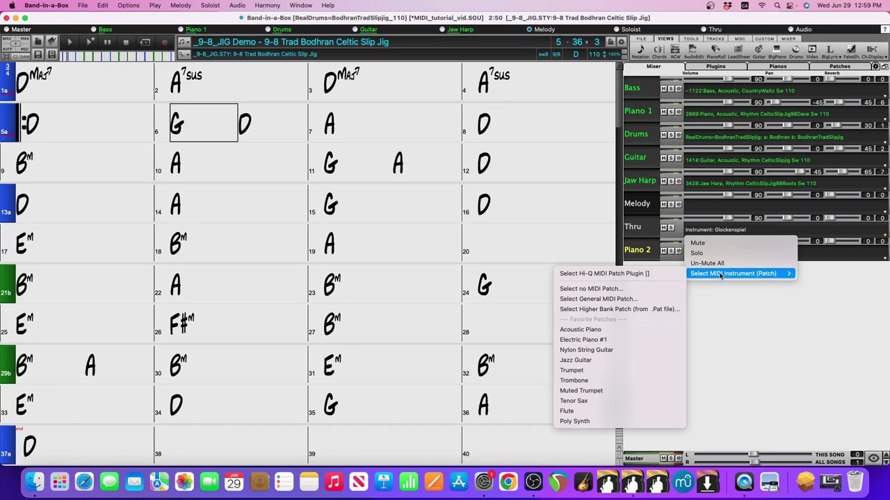
left_click(645, 301)
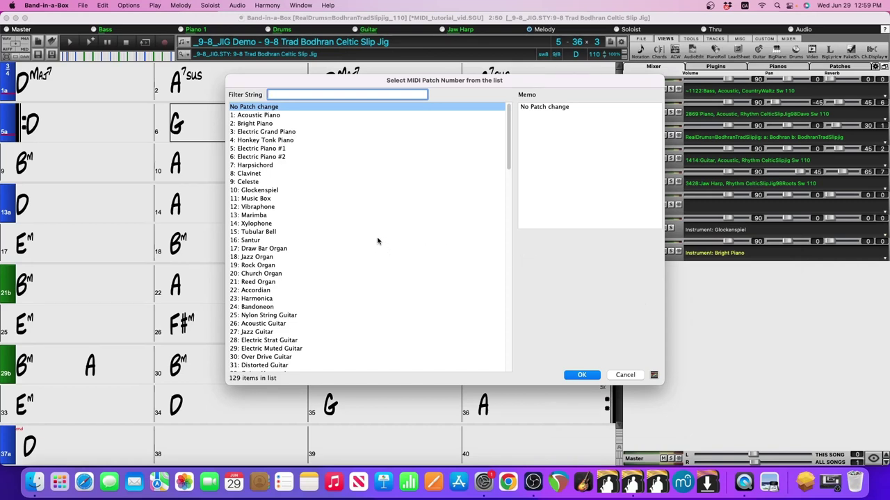
left_click(262, 125)
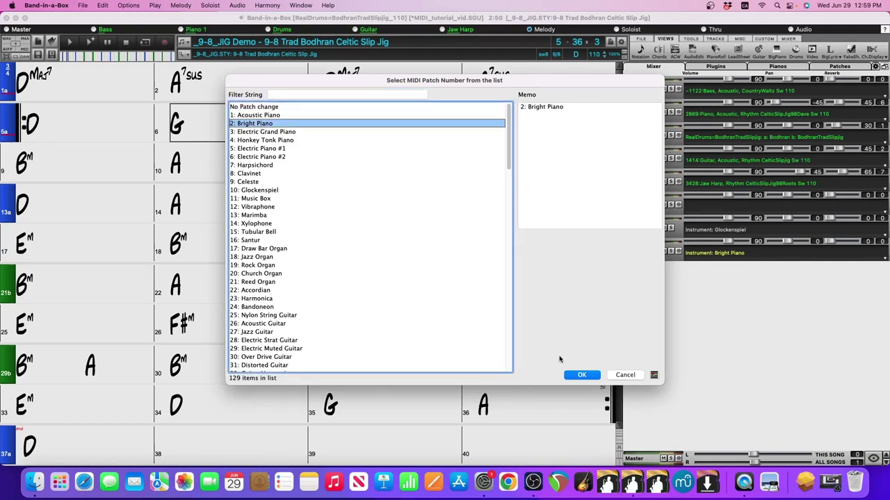
left_click(578, 376)
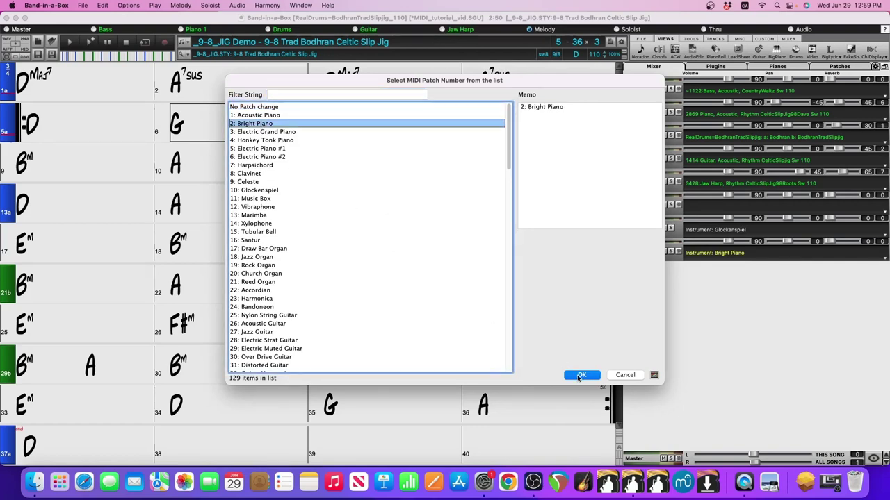